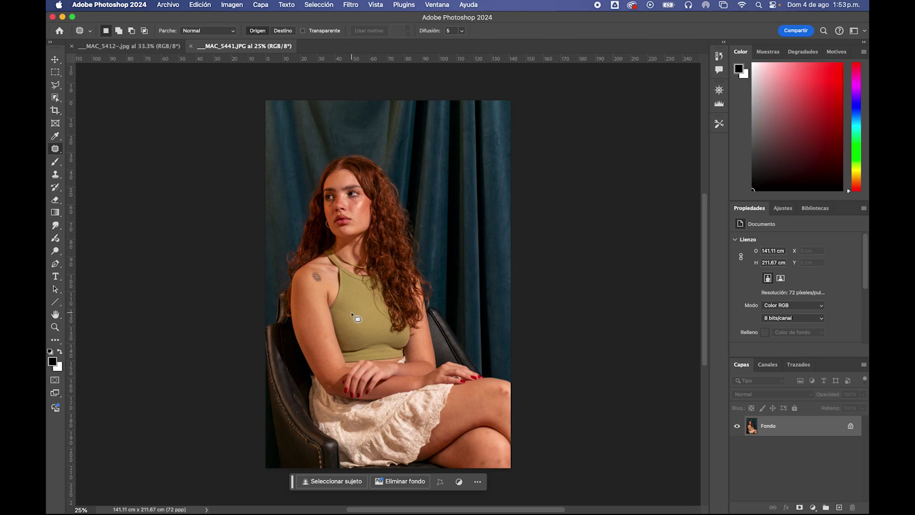
Examine the skin tones of the green-top portrait in ___MAC_5441.JPG, covering the face, shoulders and hair
scroll(367, 270, up, 5)
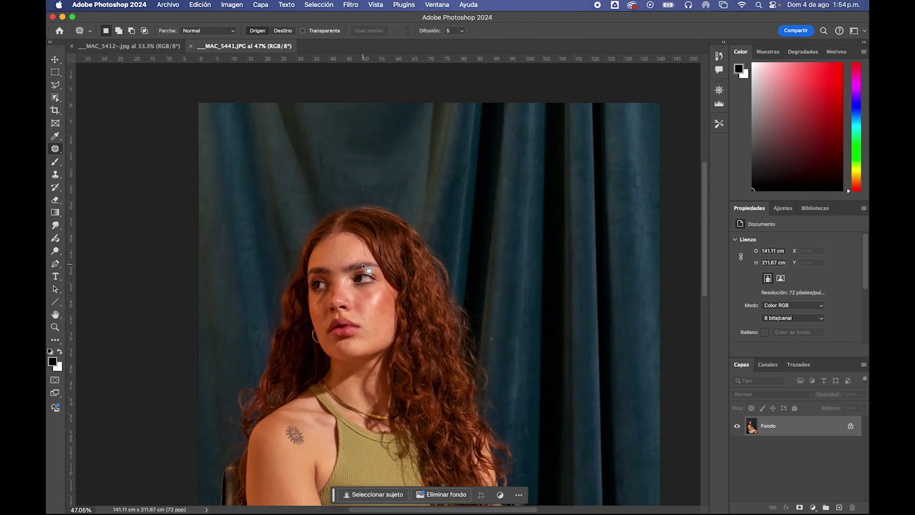
scroll(375, 250, up, 3)
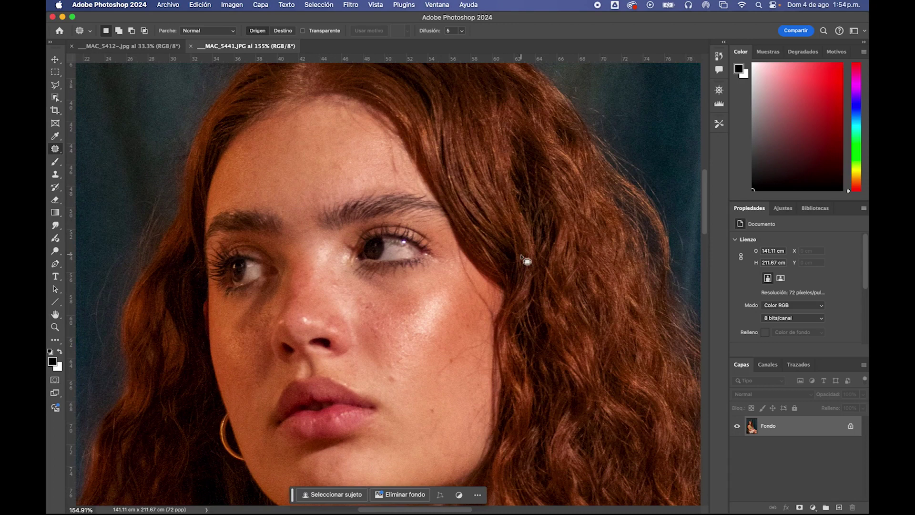
scroll(445, 263, down, 2)
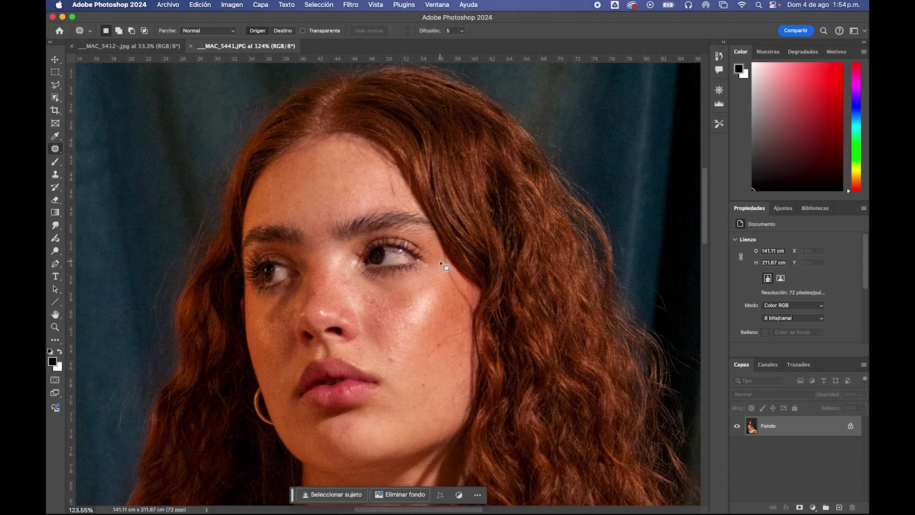
scroll(499, 247, down, 3)
scroll(450, 256, down, 3)
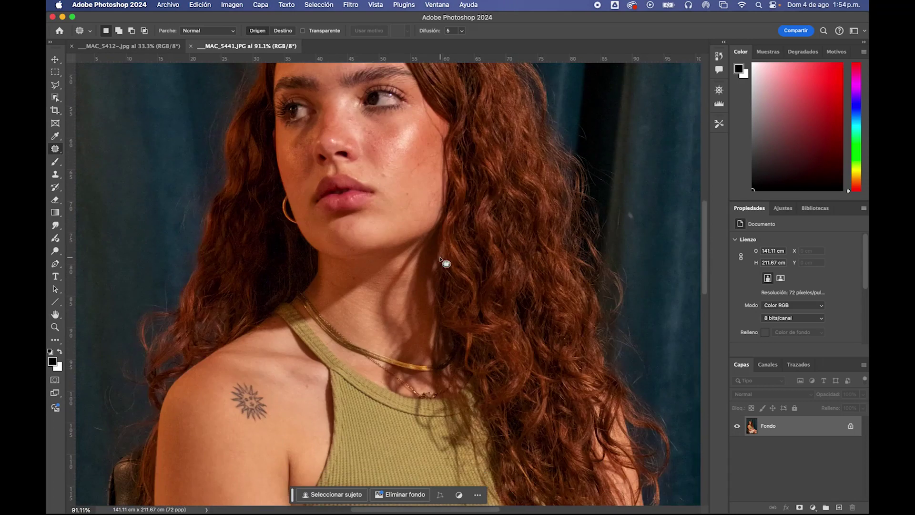
scroll(391, 262, down, 1)
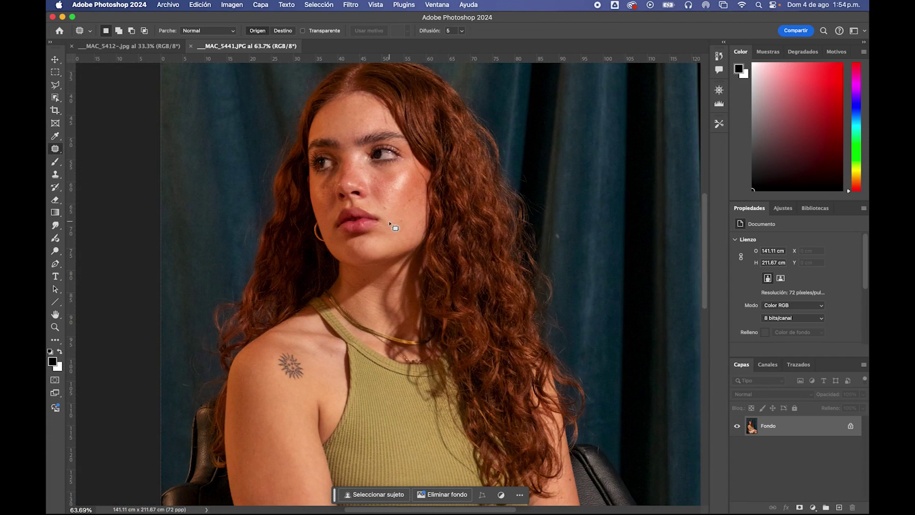
Switch to ___MAC_5412-.jpg and examine the skin tones and background of the white-dress portrait for comparison
click(126, 47)
scroll(348, 210, up, 2)
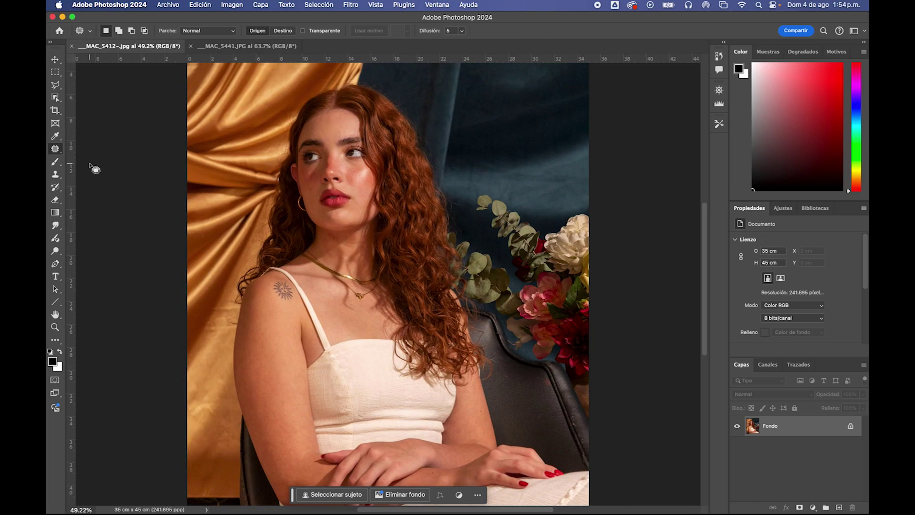
scroll(333, 147, up, 3)
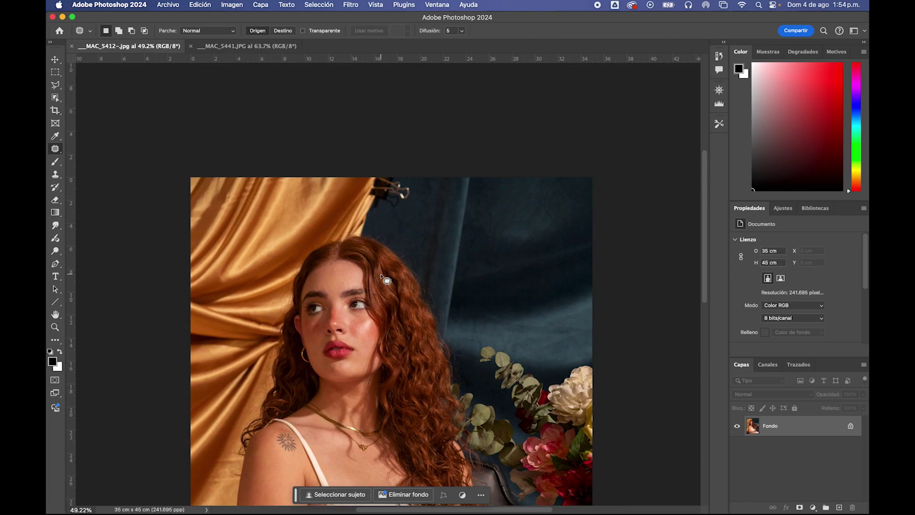
scroll(385, 278, up, 1)
scroll(386, 278, down, 3)
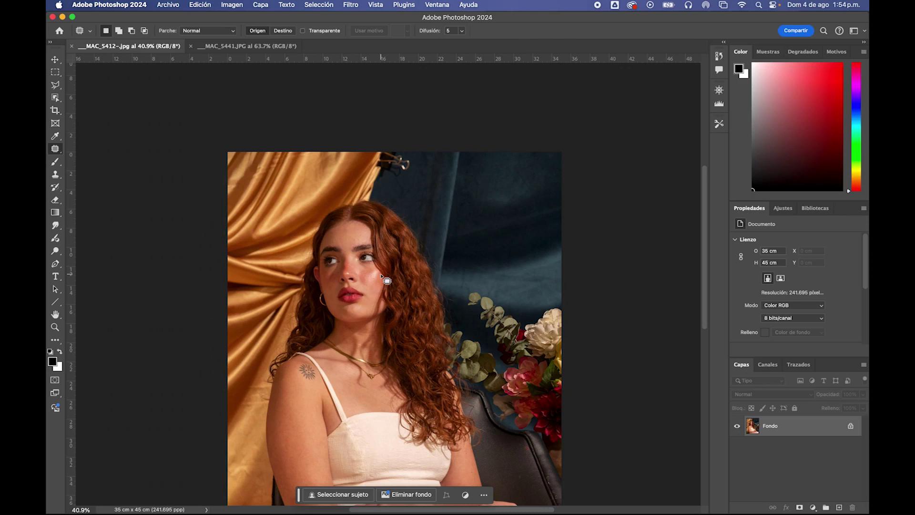
scroll(385, 277, down, 5)
scroll(385, 278, up, 3)
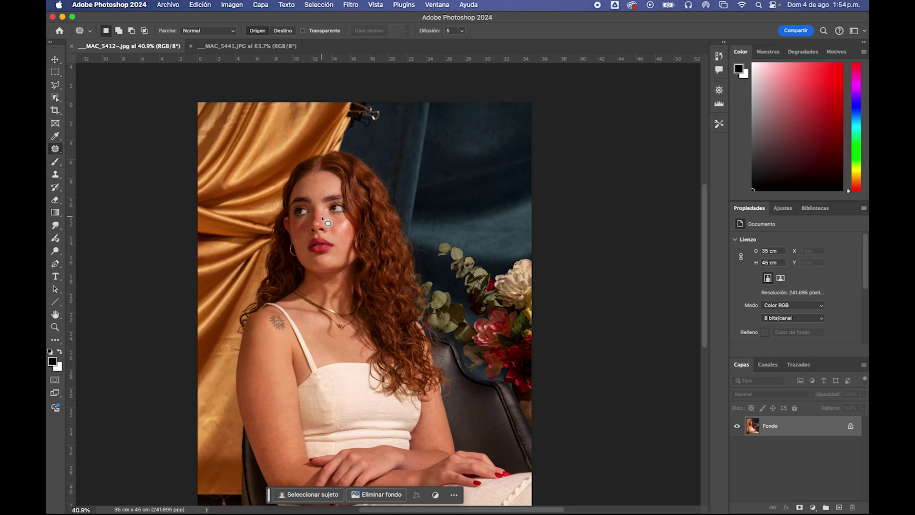
scroll(323, 218, up, 2)
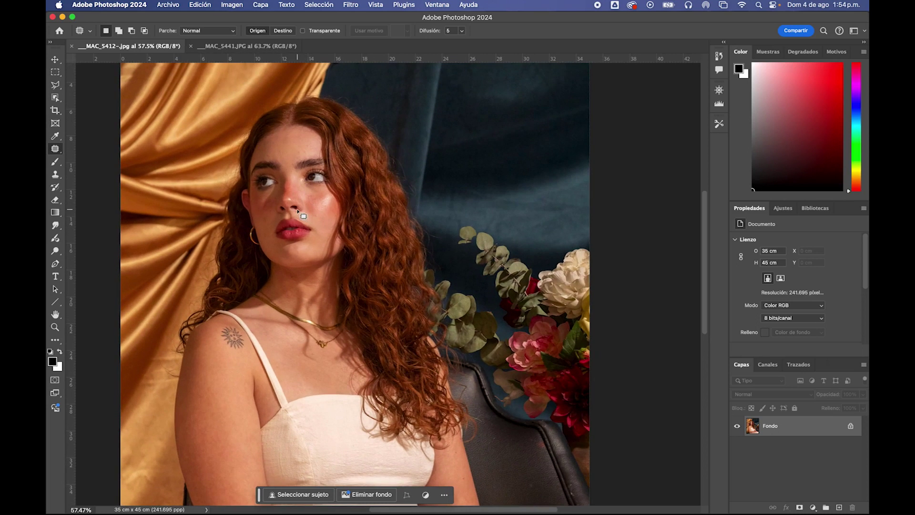
scroll(315, 215, left, 5)
scroll(305, 213, right, 3)
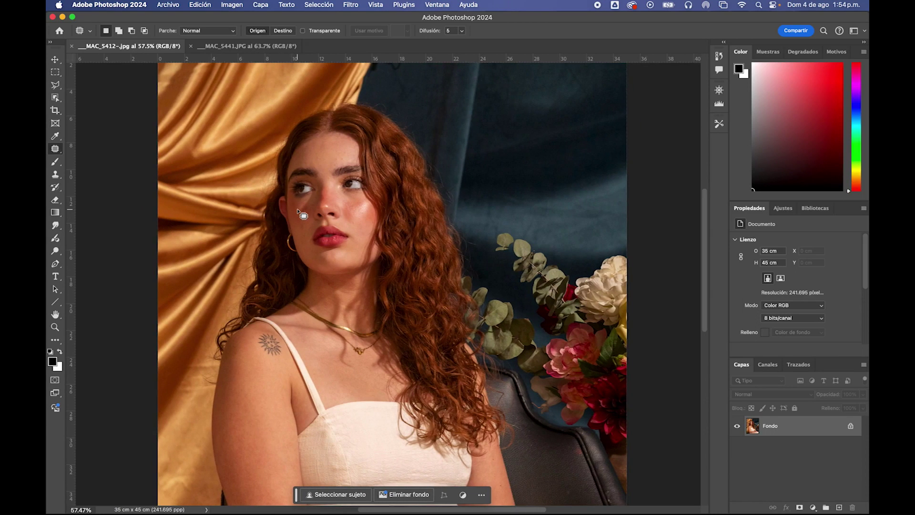
Start a Color Balance adjustment on the midtones of ___MAC_5412-.jpg and set the cyan-red level to -10
key(XF86MonBrightnessUp)
key(super+b)
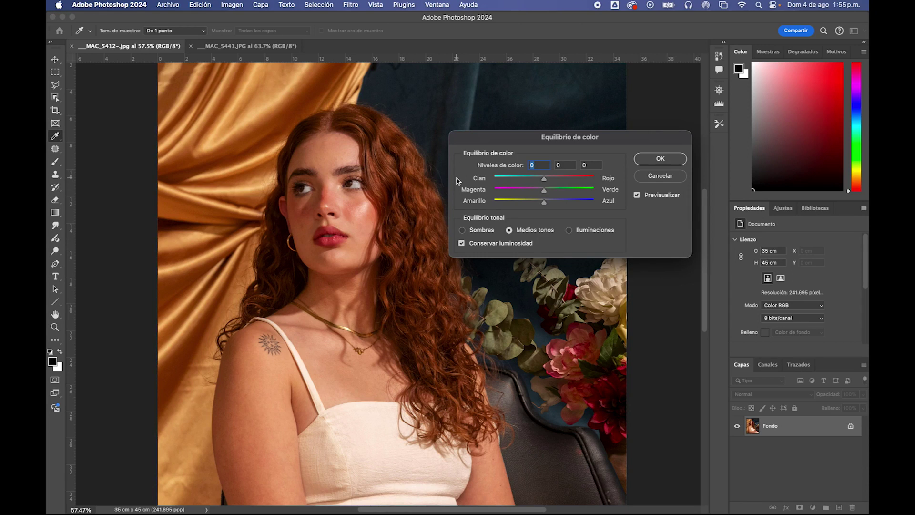
click(545, 166)
key(shift+Down)
key(shift+Down)
key(shift+Down)
key(shift+Up)
key(shift+Up)
key(shift+Up)
key(shift+Up)
Set the magenta-green level of the midtones to +2
key(Tab)
key(shift+Down)
key(shift+Up)
key(shift+Down)
key(shift+Down)
key(shift+Up)
key(shift+Up)
key(Up)
key(Up)
Set the yellow-blue level of the midtones to +6 and apply the color balance
key(Tab)
key(shift+Down)
key(shift+Down)
key(shift+Down)
key(shift+Up)
key(shift+Up)
key(shift+Up)
key(shift+Up)
key(Down)
key(Down)
click(662, 163)
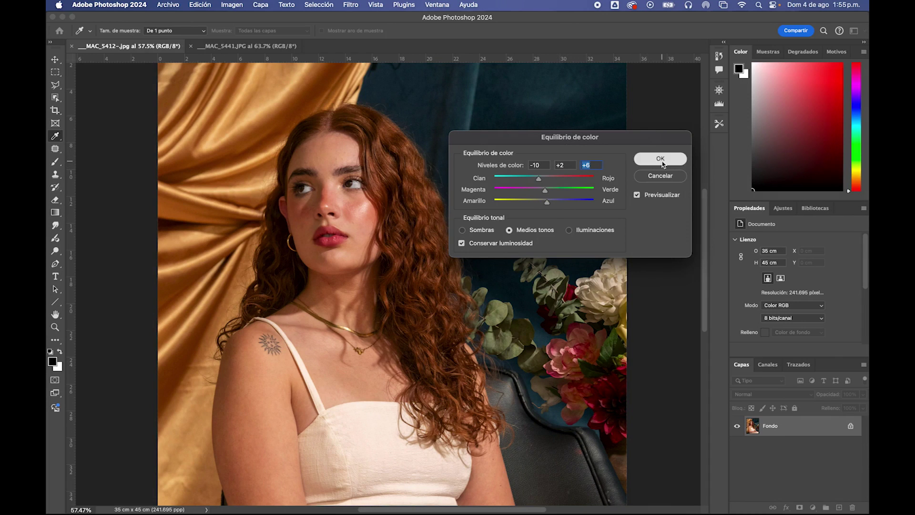
Place both portraits side by side and shift the midtones of ___MAC_5441.JPG toward cyan and slightly toward green with Color Balance
key(j)
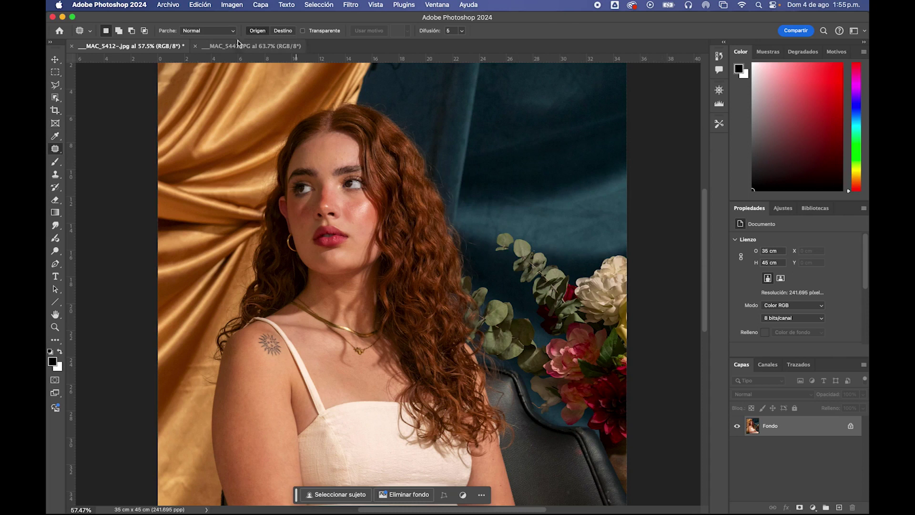
drag(163, 48, 49, 154)
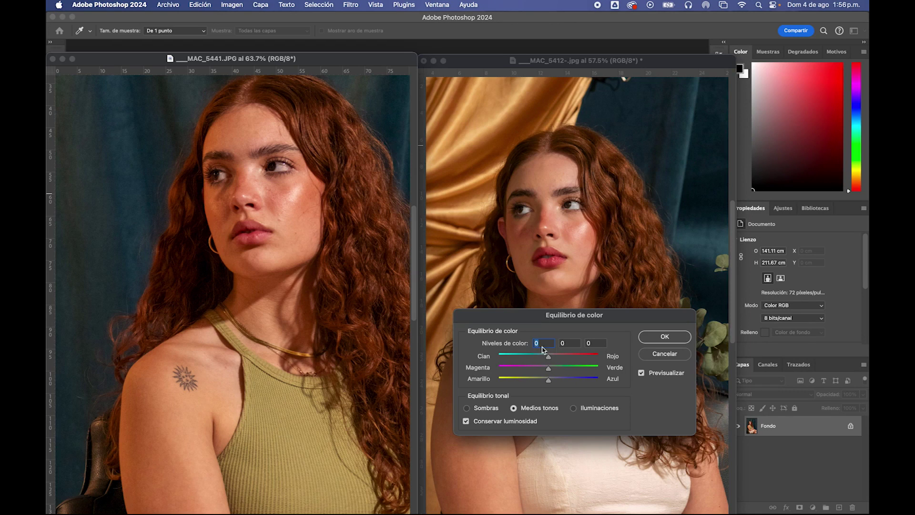
key(shift+Down)
key(Tab)
key(Up)
key(Up)
key(Up)
Shift the midtones of ___MAC_5441.JPG toward blue and apply its color balance
key(Tab)
key(shift+Up)
key(Down)
key(Down)
click(665, 337)
key(j)
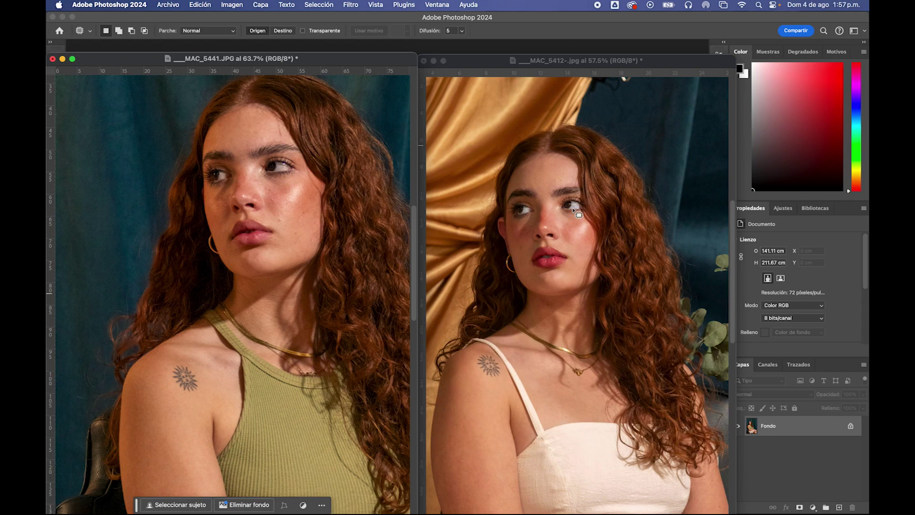
Open the white-dress portrait ___MAC_5412-.jpg in the Camera Raw filter, without automatic corrections
click(536, 153)
click(287, 4)
mouse_move(350, 4)
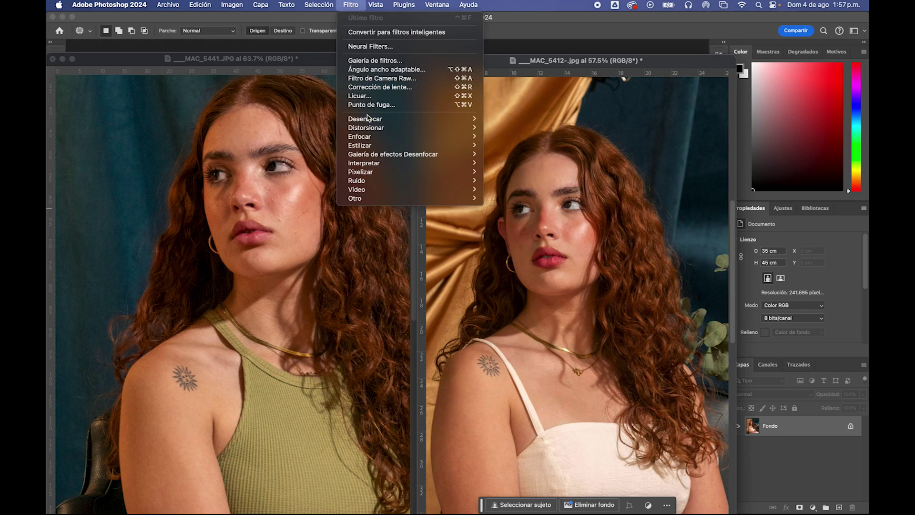
click(507, 144)
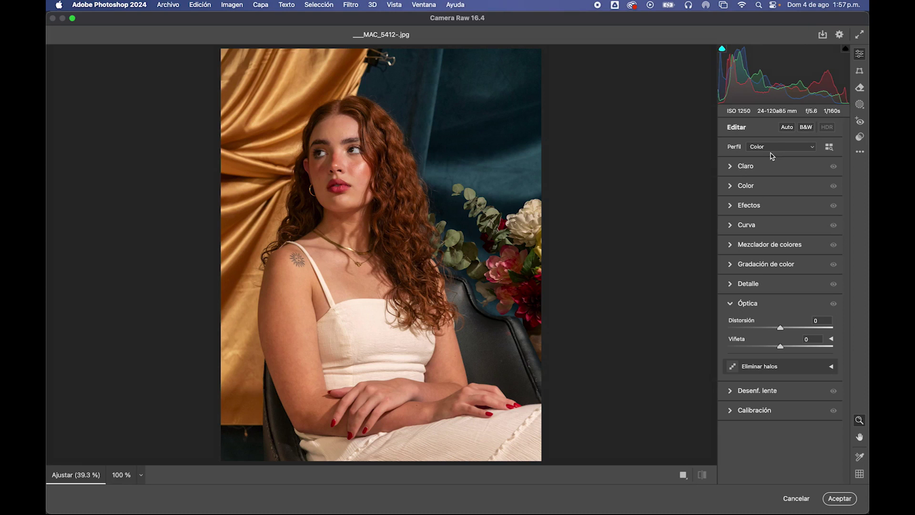
click(790, 129)
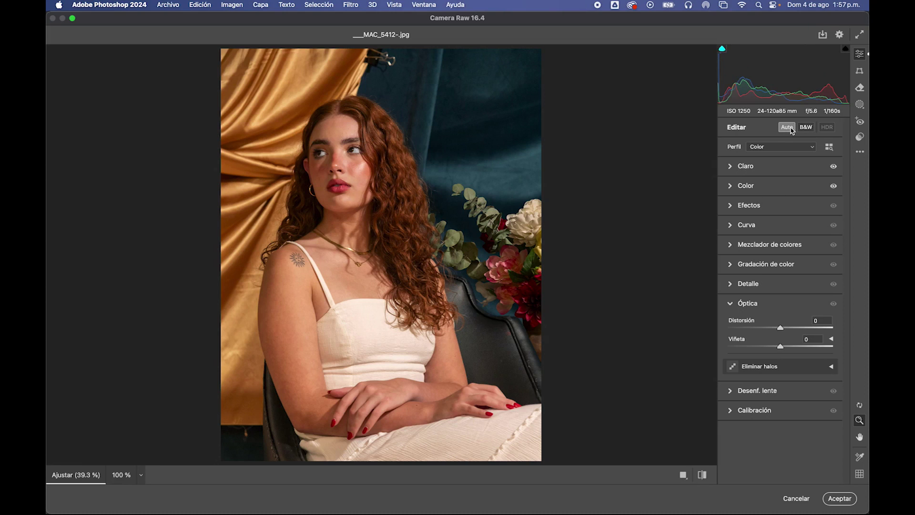
click(787, 128)
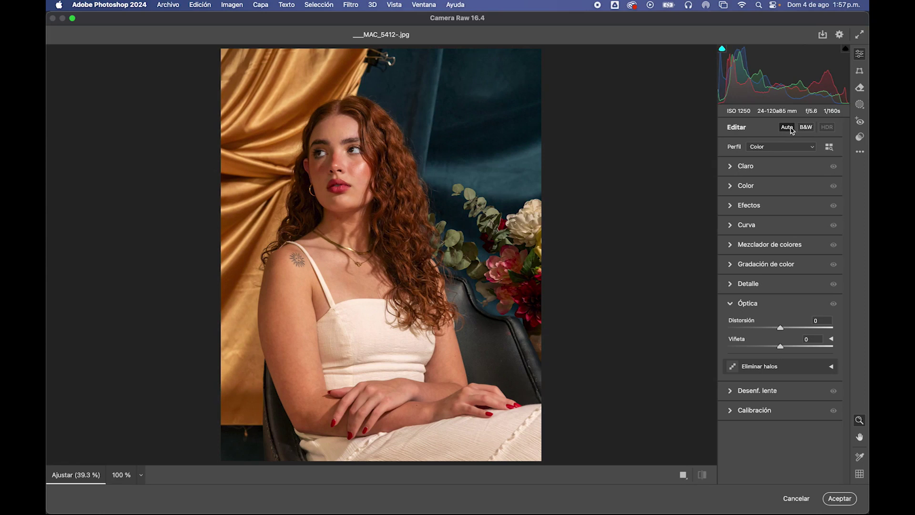
Set the contrast to +3 in the light settings, leaving the exposure at 0.00
click(731, 167)
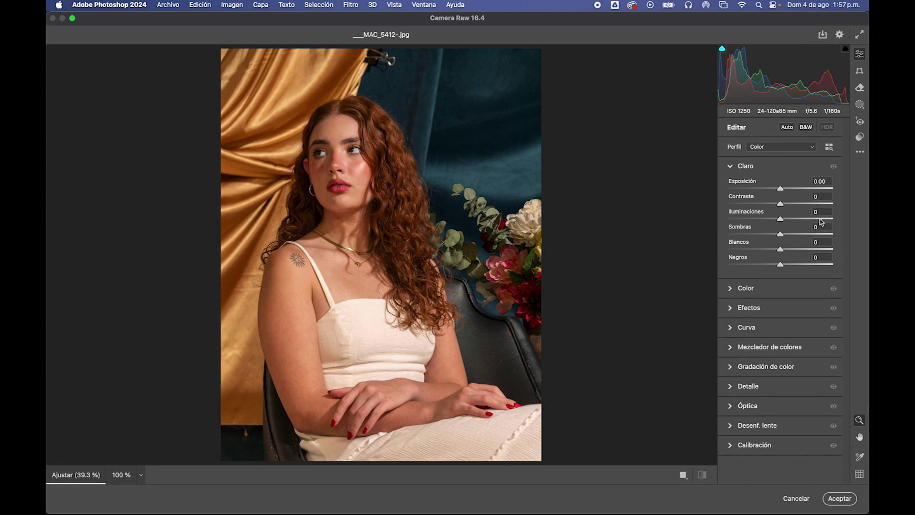
click(817, 182)
key(Tab)
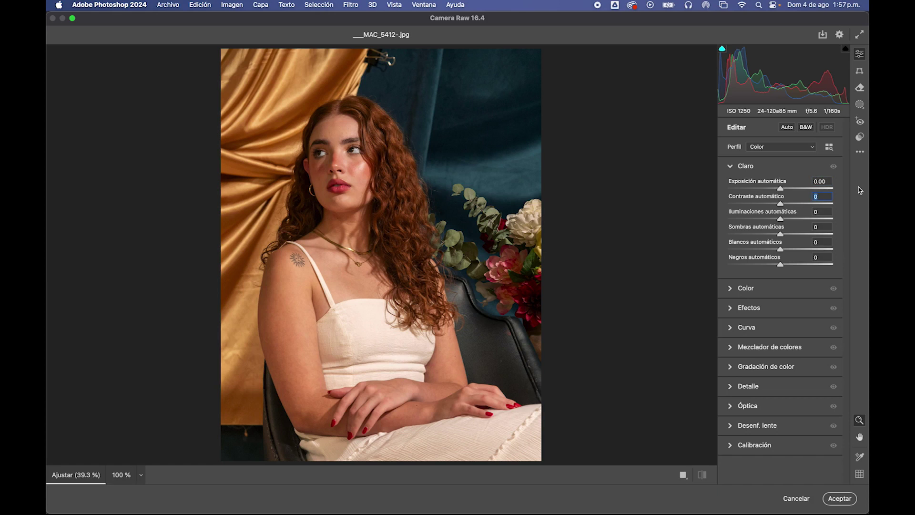
key(Up)
key(Tab)
key(shift+Tab)
key(Up)
key(Up)
key(Tab)
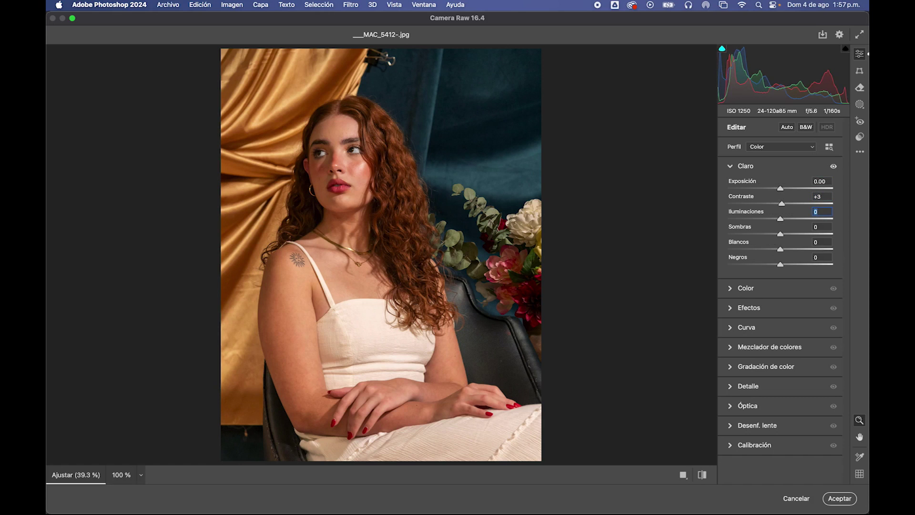
Lower the highlights to -8
key(Down)
key(Down)
key(Down)
key(Down)
key(Down)
key(Down)
key(Down)
key(Down)
Set the shadows to -6 and the whites to +5
key(Tab)
key(shift+Down)
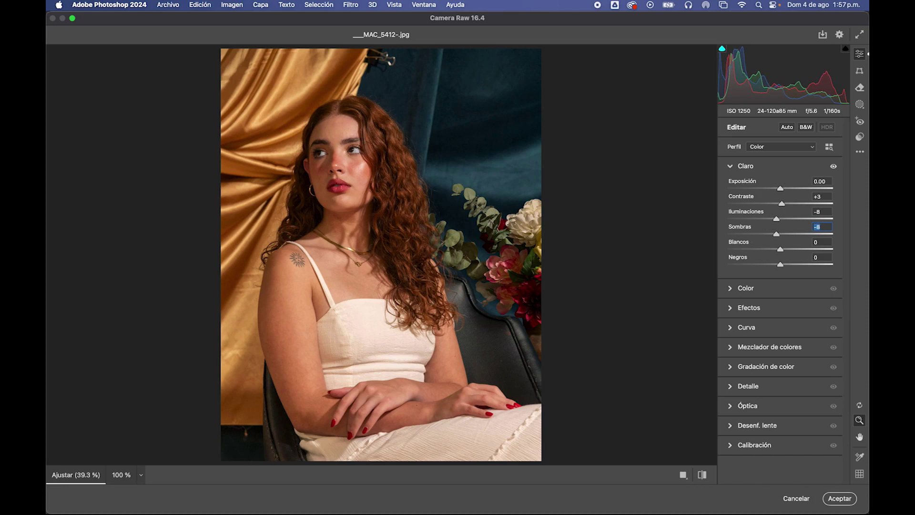
key(Tab)
key(shift+Up)
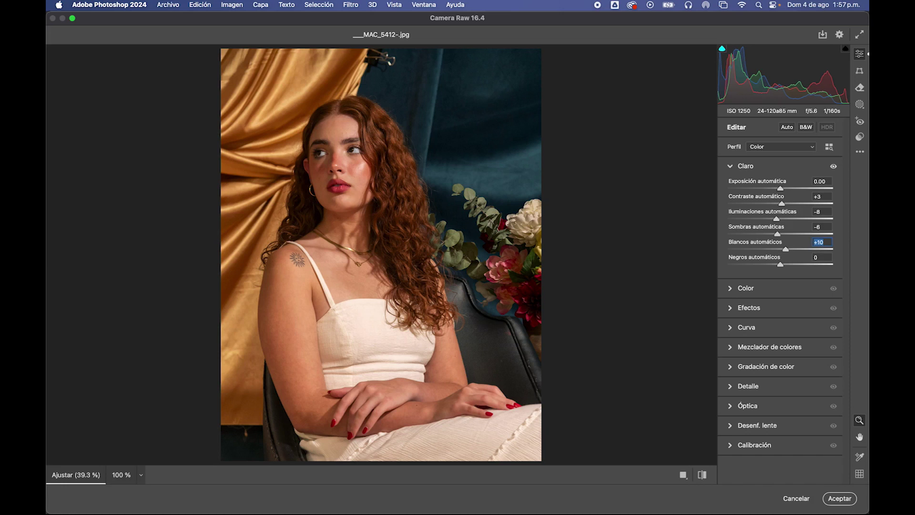
key(shift+Down)
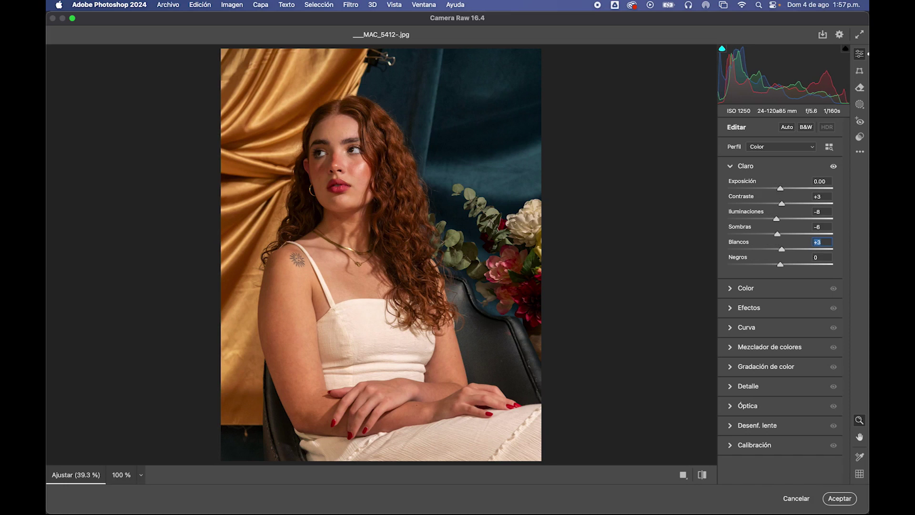
Set the blacks to -5
click(823, 257)
key(Down)
key(Down)
key(Down)
key(Down)
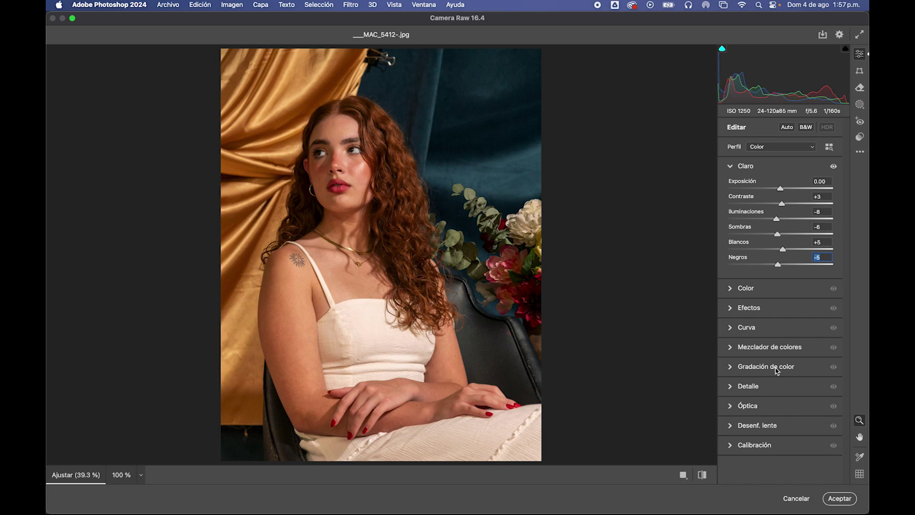
Set the white balance temperature to -8 and the tint to +2 in the color settings
click(735, 289)
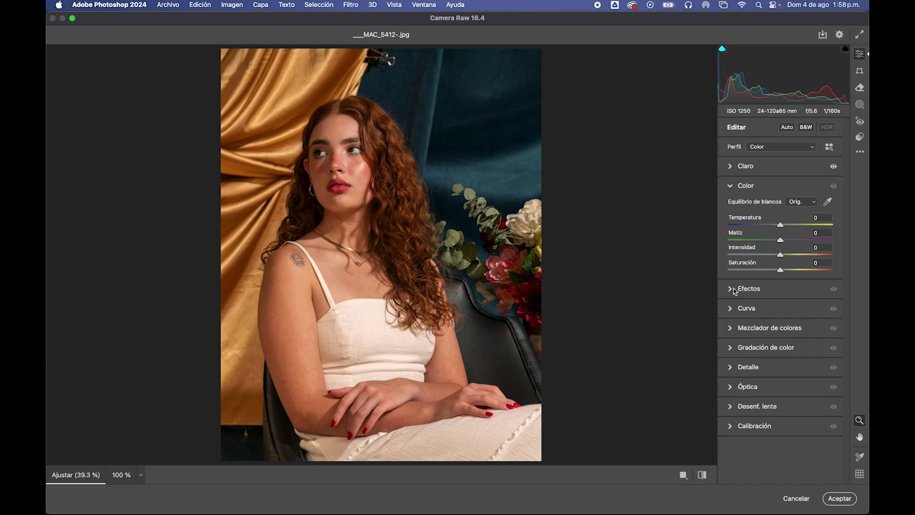
click(823, 217)
key(shift+Down)
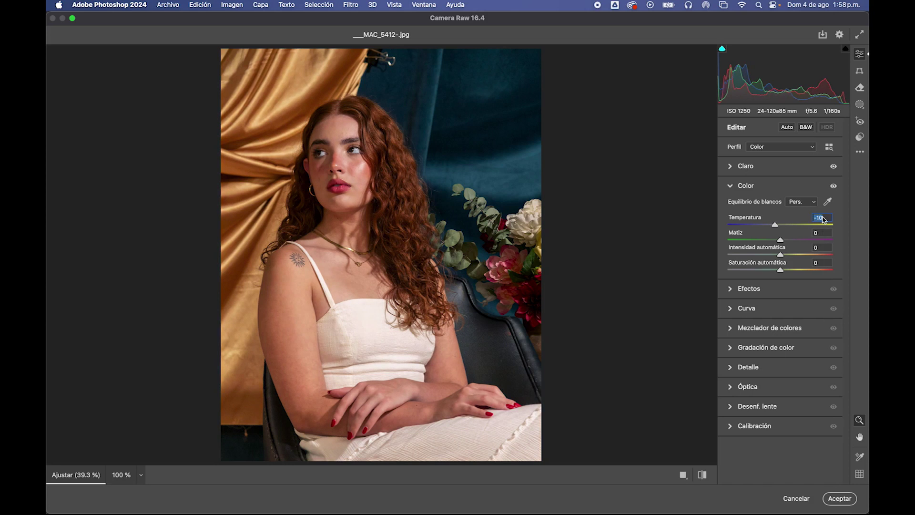
key(shift+Up)
key(shift+Up)
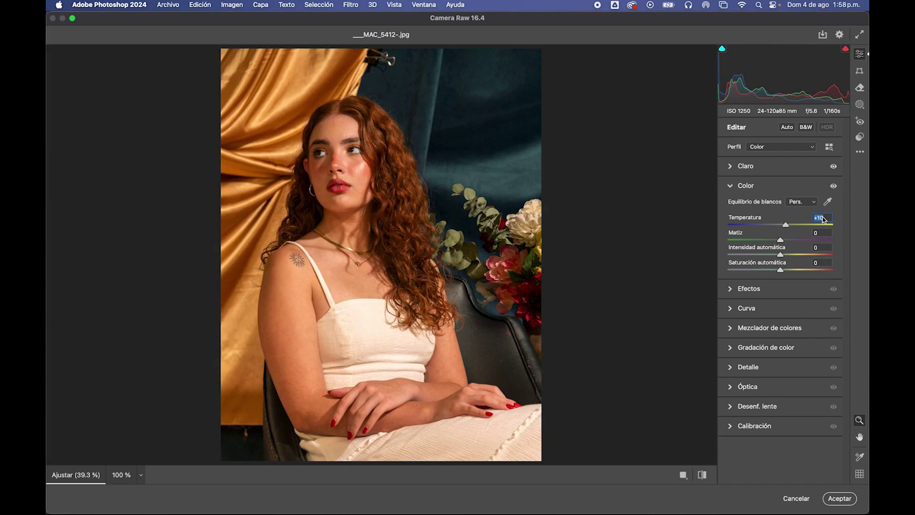
key(shift+Down)
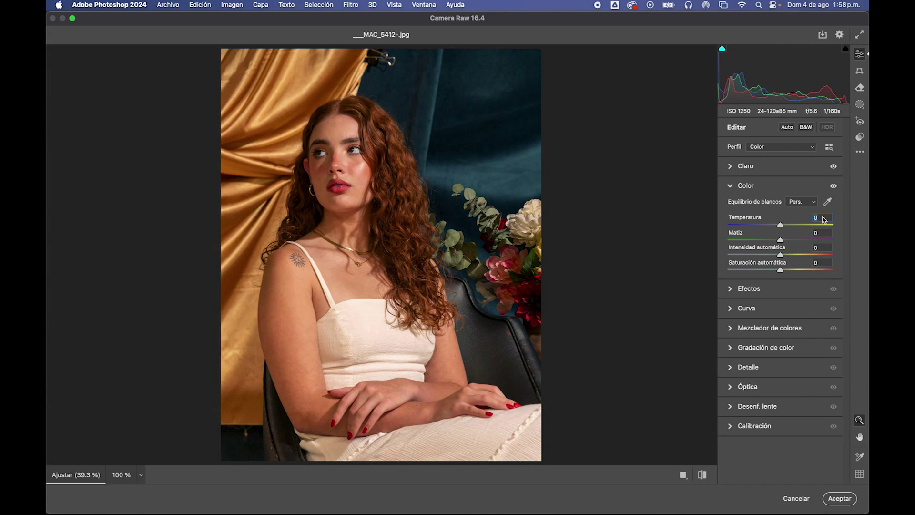
key(shift+Up)
key(shift+Down)
key(shift+Down)
key(Up)
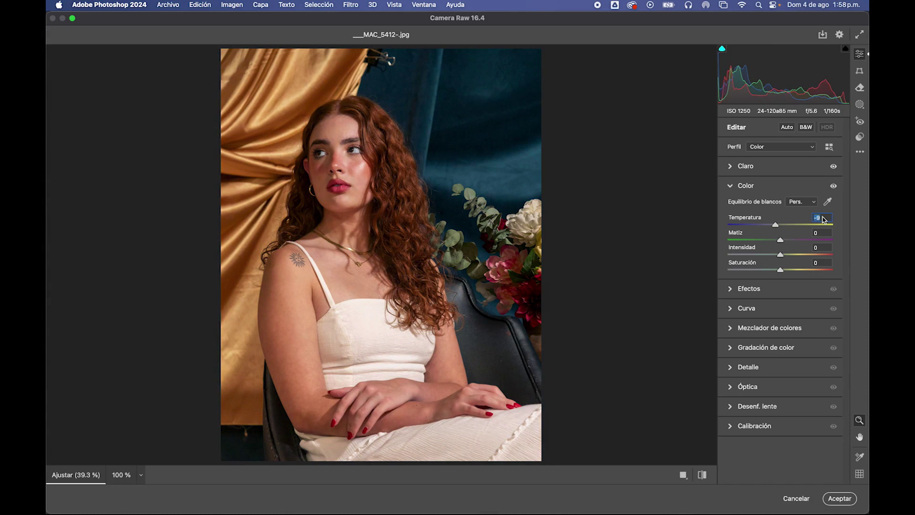
key(Up)
key(Up)
key(Down)
key(Tab)
key(Up)
Reduce the vibrance (Intensidad) to -3 in the color settings
key(Tab)
key(shift+Down)
key(shift+Down)
key(shift+Down)
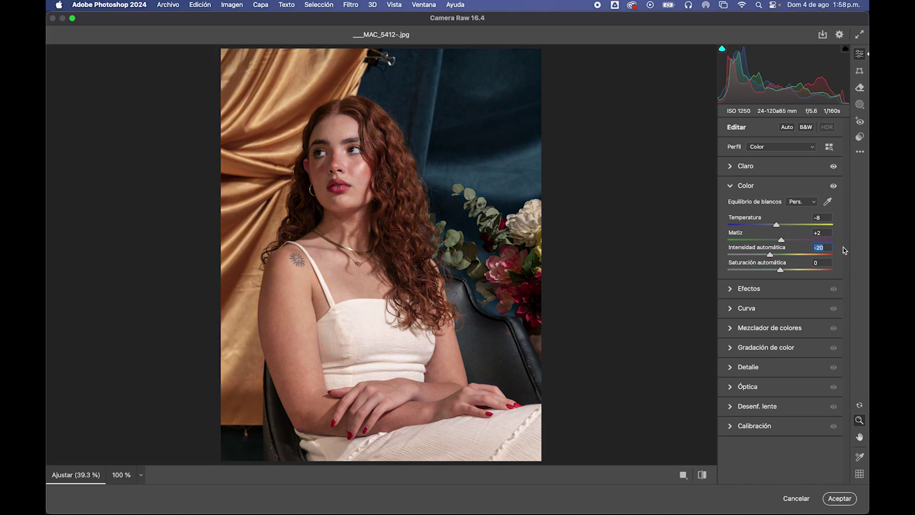
key(shift+Up)
key(shift+Up)
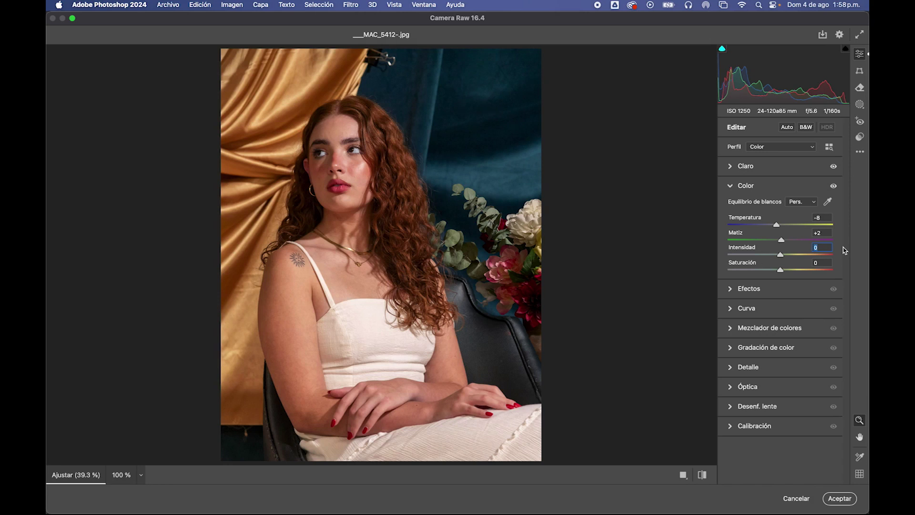
text(-2)
key(Return)
key(Down)
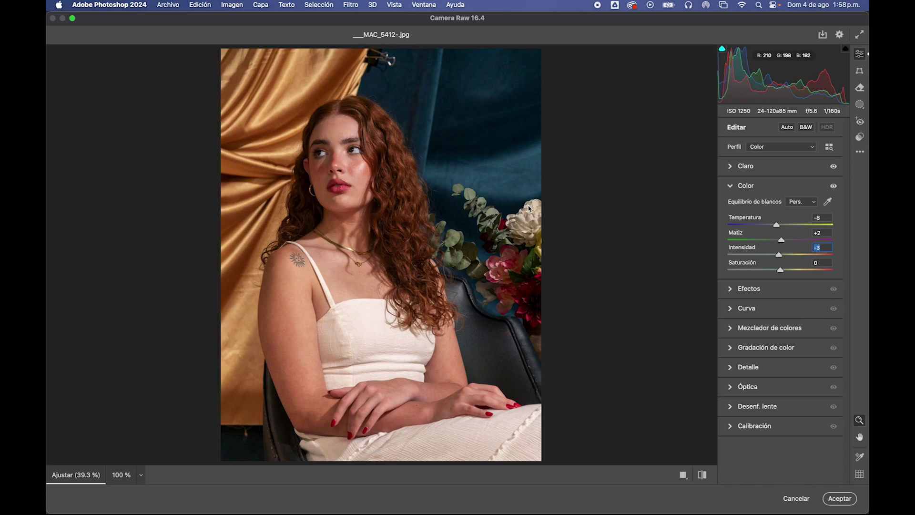
Apply the Camera Raw adjustments to the white-dress portrait and activate the Move tool
key(Tab)
click(840, 498)
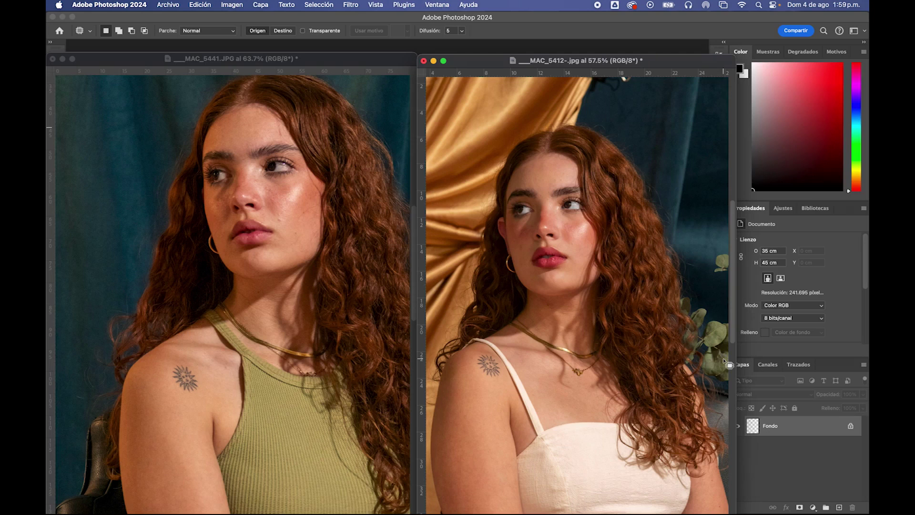
key(v)
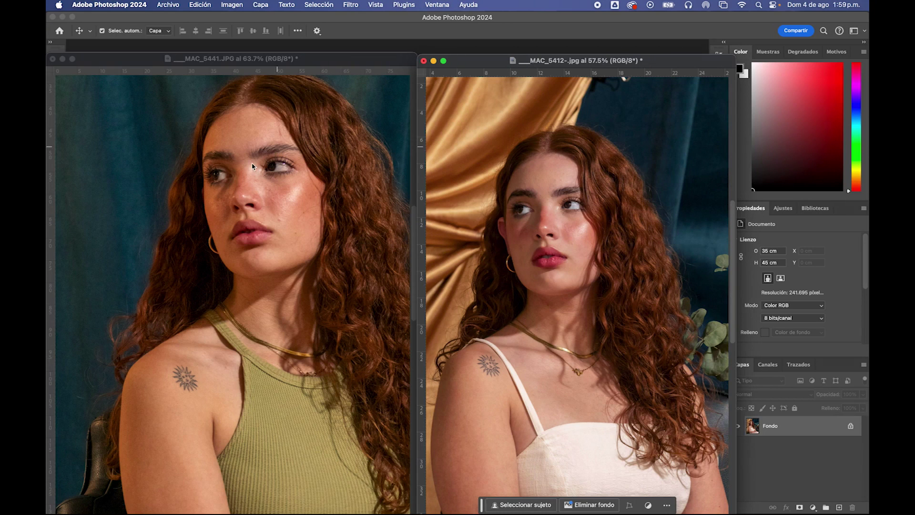
click(254, 165)
click(351, 5)
mouse_move(319, 5)
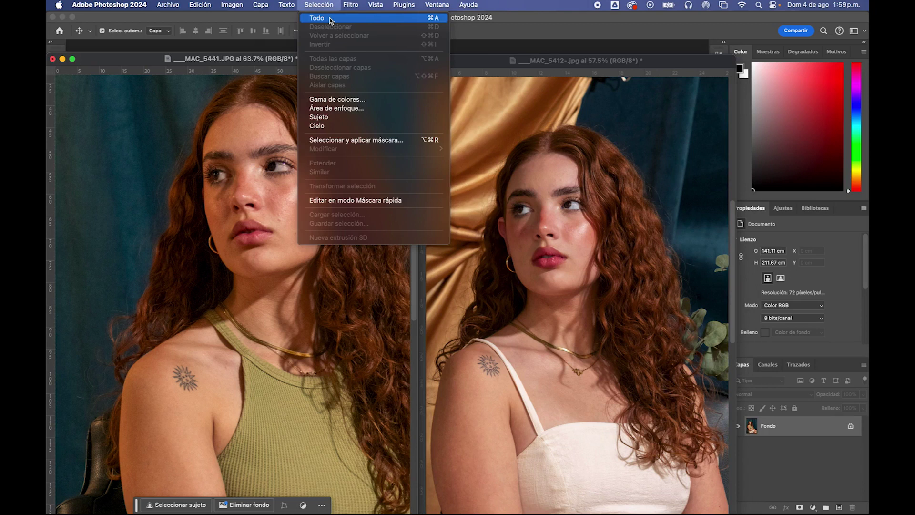
click(359, 18)
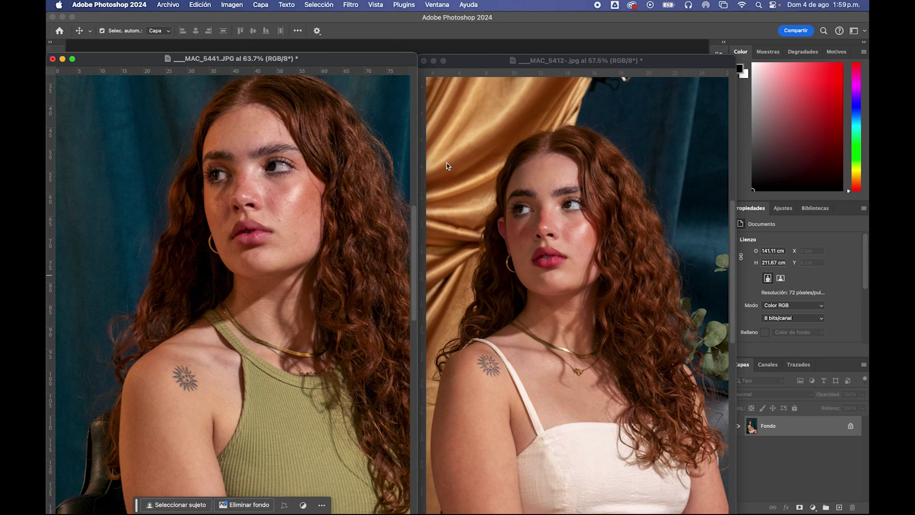
Dock the two floating portrait windows as tabs in one window, with the white-dress portrait in front
drag(475, 60, 391, 49)
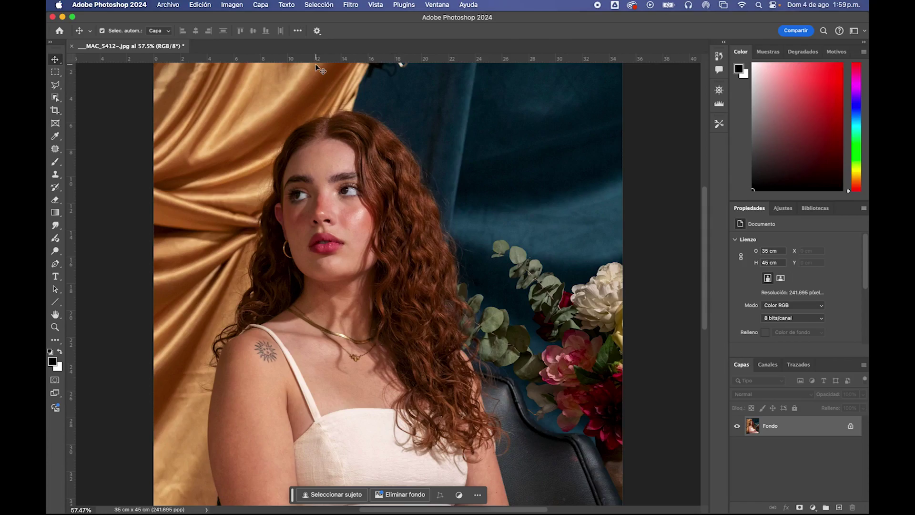
key(ctrl+Up)
click(127, 224)
drag(232, 53, 231, 47)
click(135, 45)
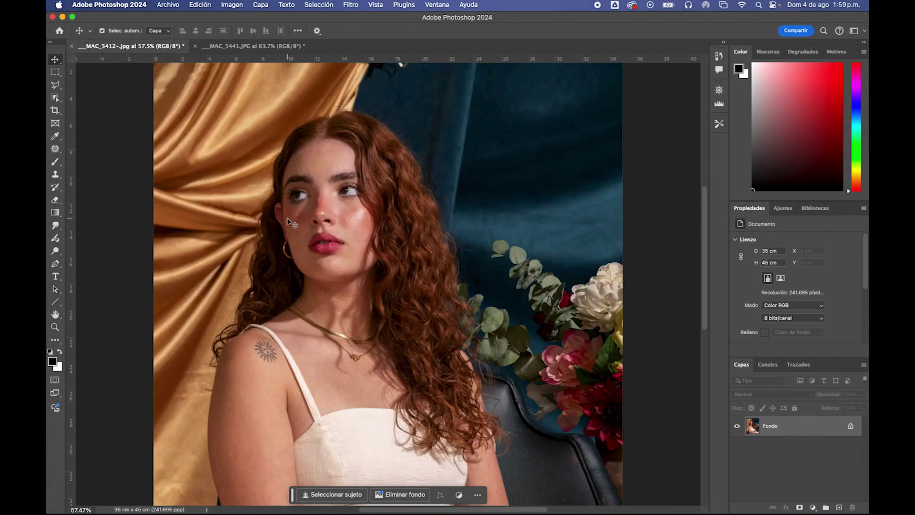
Examine the corrected white-dress portrait and the green-top portrait in turn, each at a reduced zoom
scroll(287, 221, down, 10)
scroll(288, 220, up, 6)
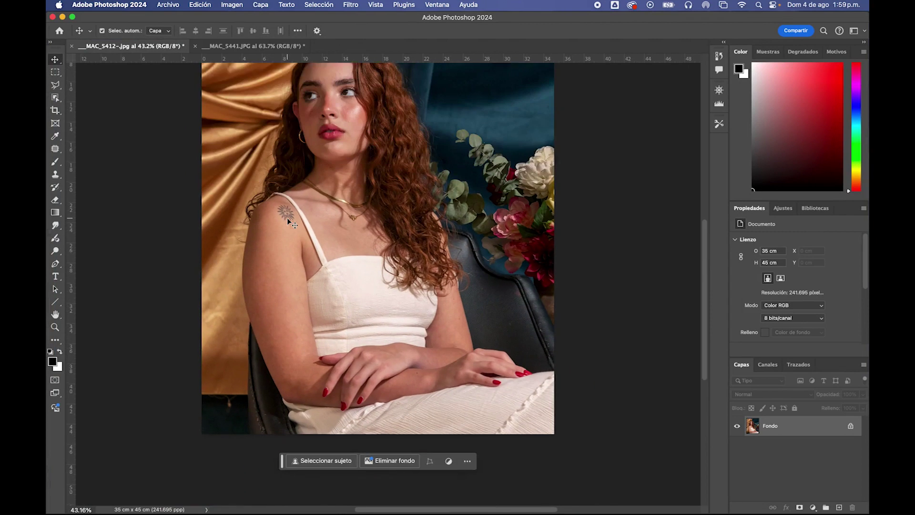
click(253, 46)
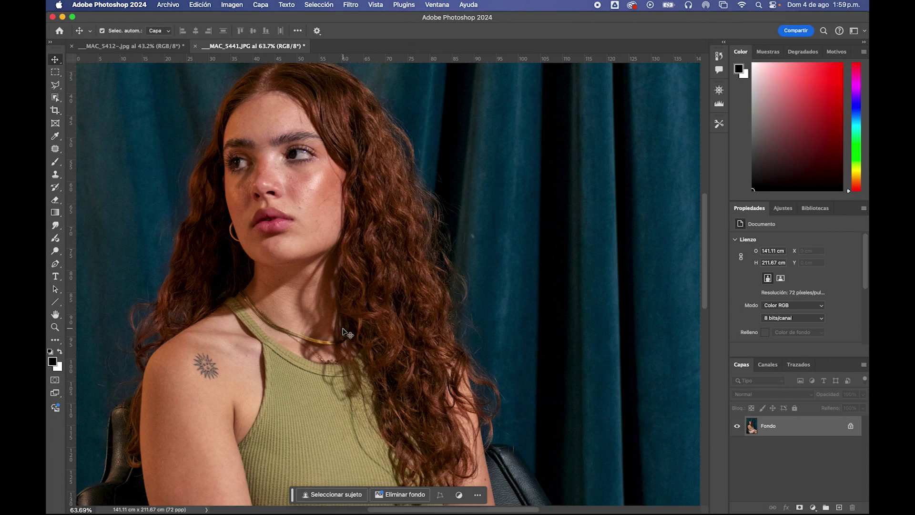
scroll(343, 332, down, 5)
scroll(344, 334, up, 2)
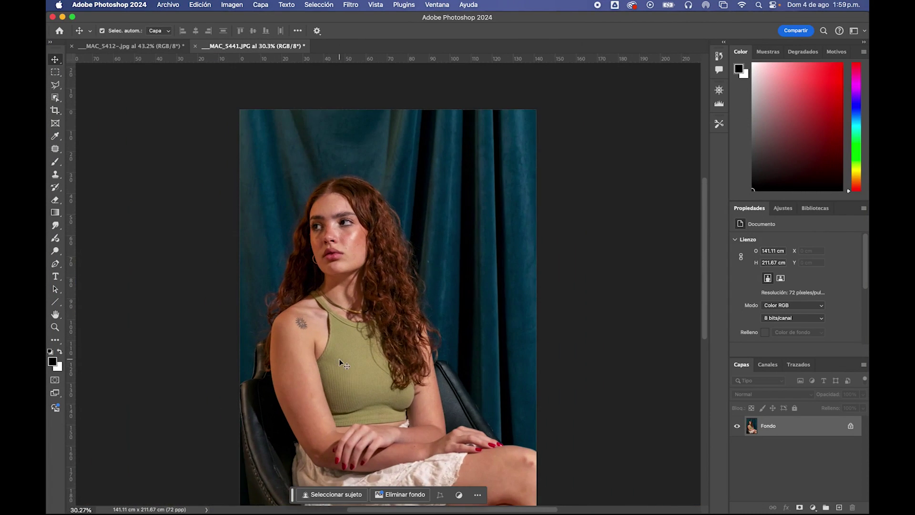
scroll(286, 217, up, 3)
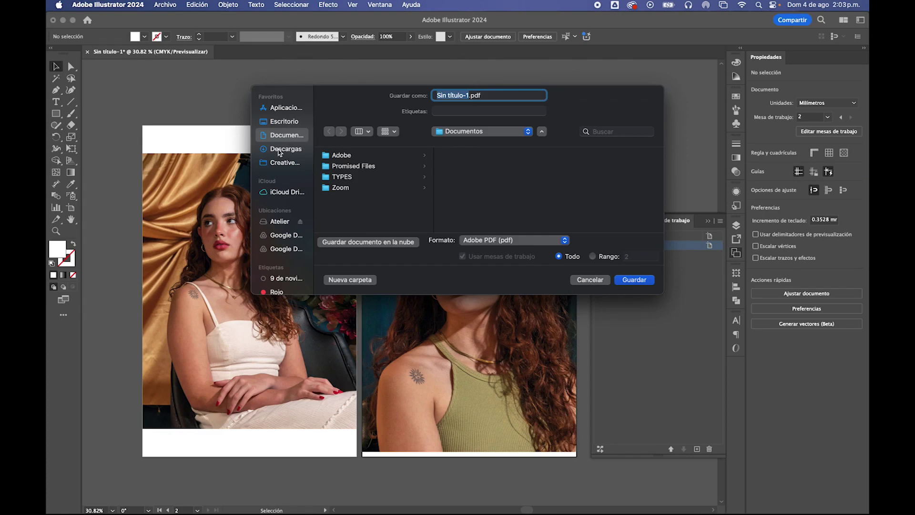
In Illustrator, save the two-artboard document as an Adobe PDF named LUMEN-IMPRIMIR in the Descargas folder
click(283, 148)
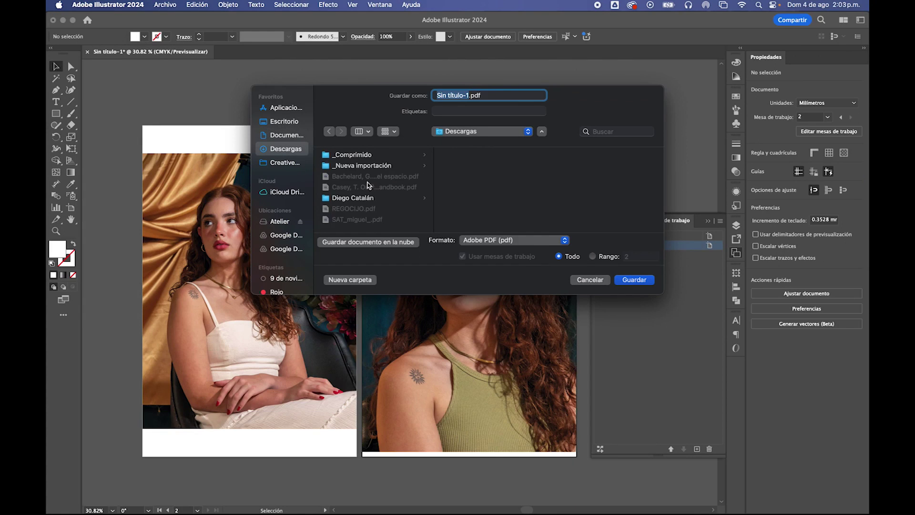
text(IMPRIMIR)
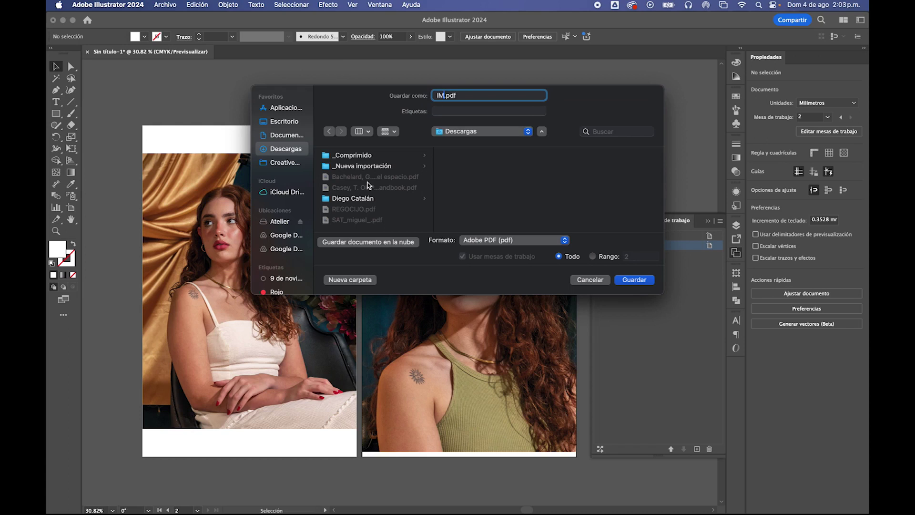
text(LUMEN)
key(BackSpace)
text(-IMPRIMIR)
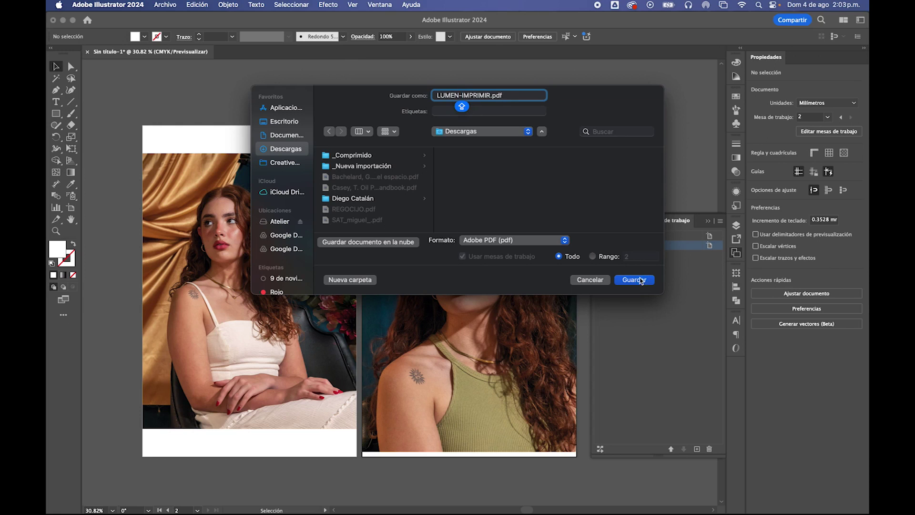
click(640, 280)
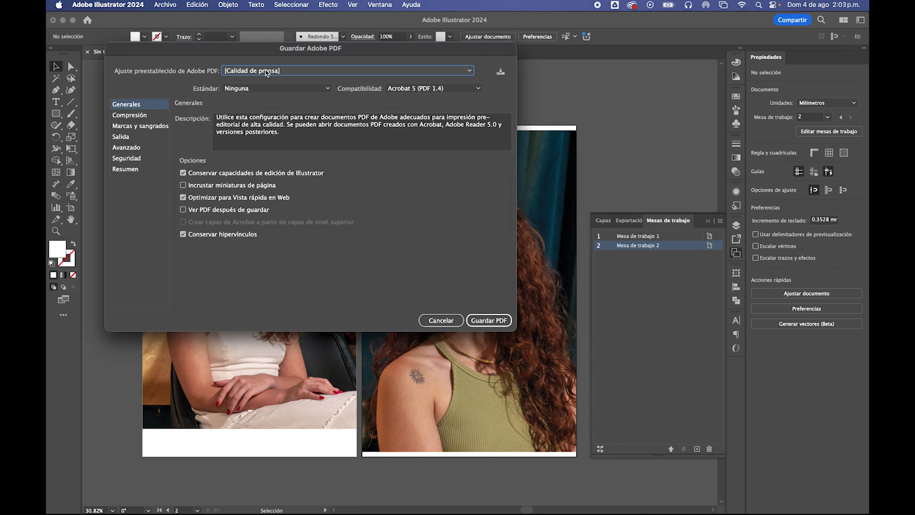
Choose the high-quality print preset (Impresión de alta calidad) for the PDF and save it
click(267, 71)
click(266, 119)
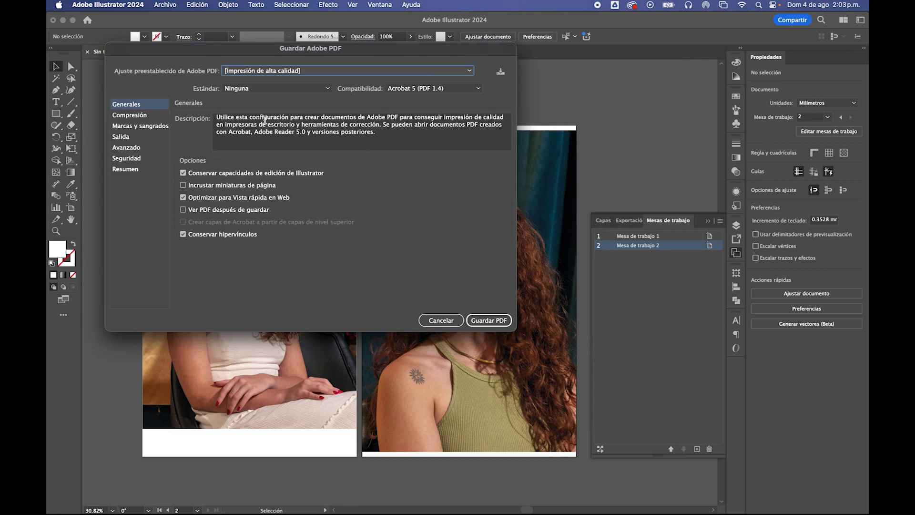
click(483, 322)
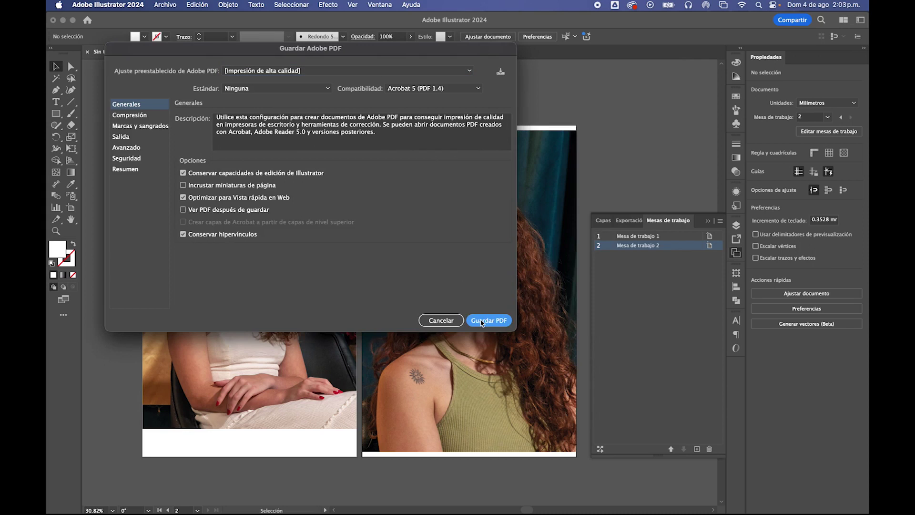